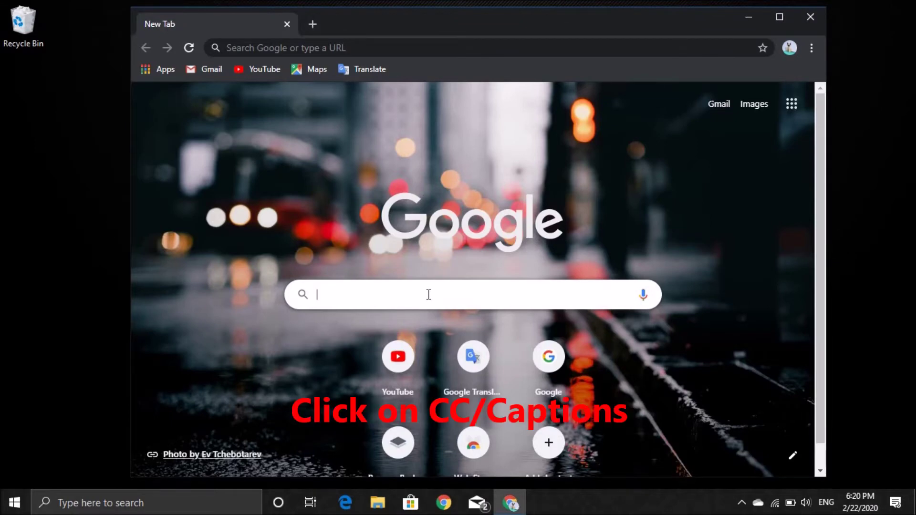
Step: Search Google for "ricoh mp 305" and open the MP 305+ SP product page on the Ricoh India site
text(ri)
key(Down)
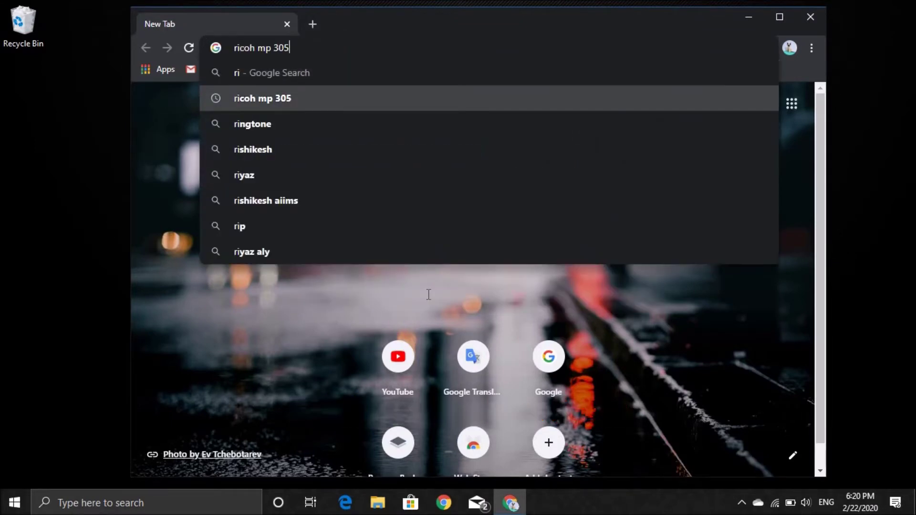
key(Return)
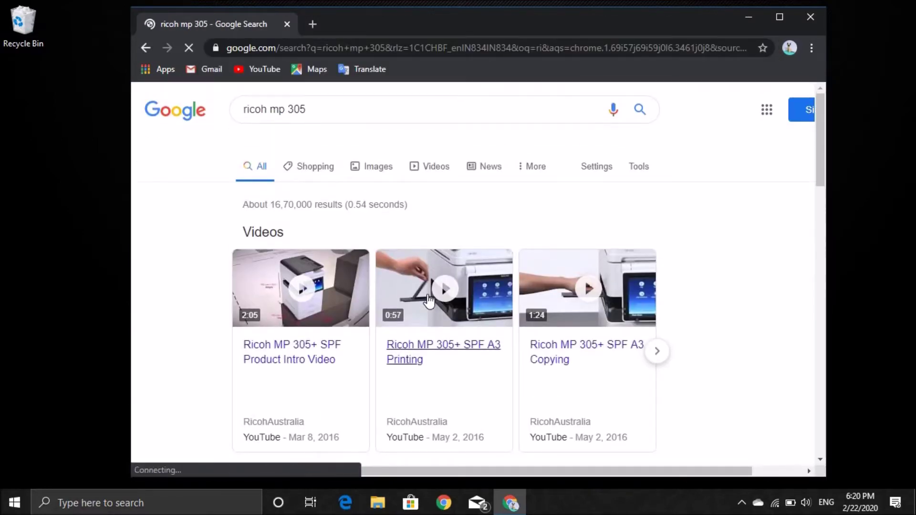
scroll(429, 301, down, 4)
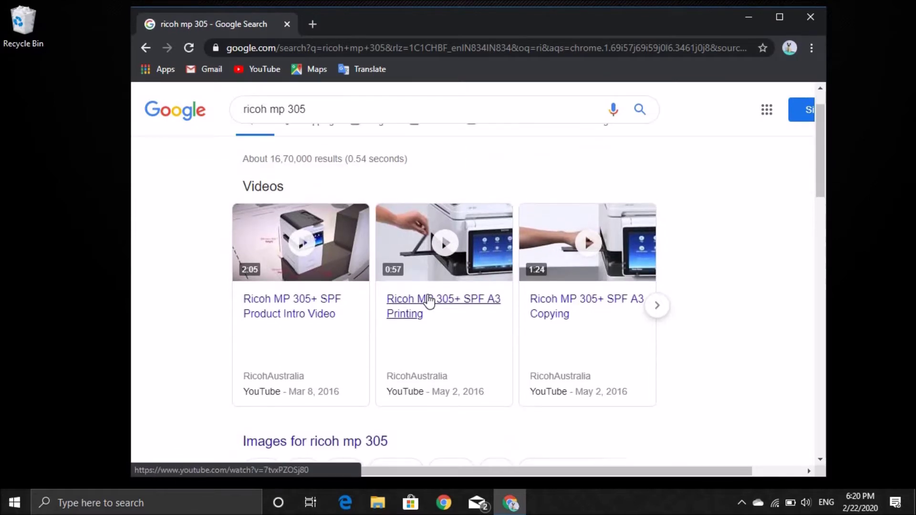
scroll(429, 301, down, 4)
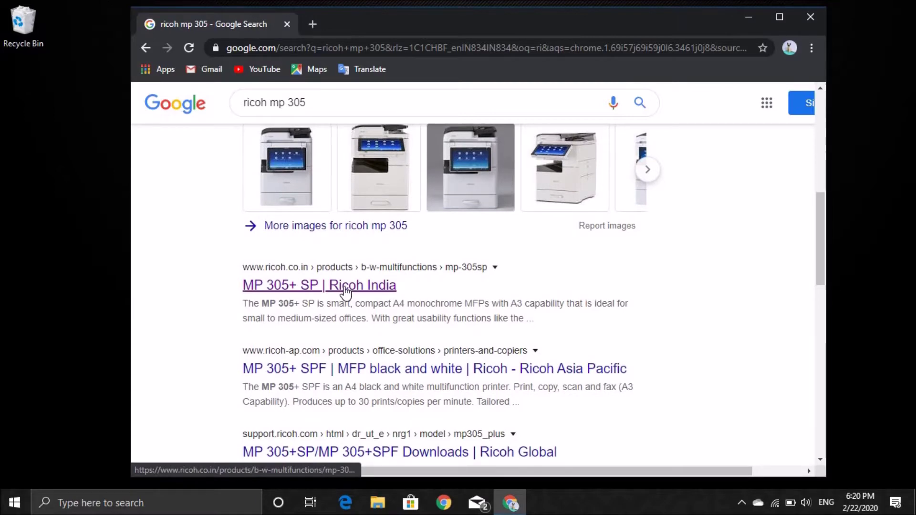
click(344, 286)
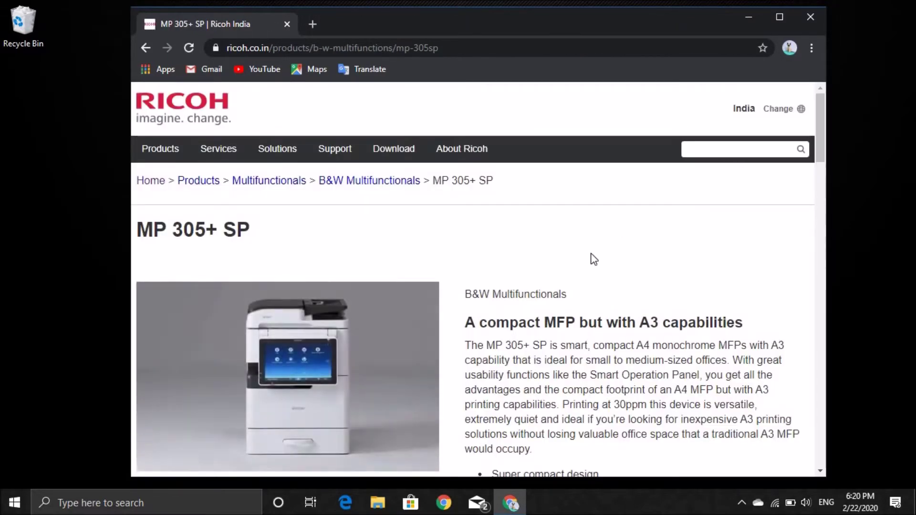
Step: Go to the MP 305+ SP driver download from the product page and agree to the software license agreement
scroll(545, 302, down, 2)
scroll(545, 301, up, 2)
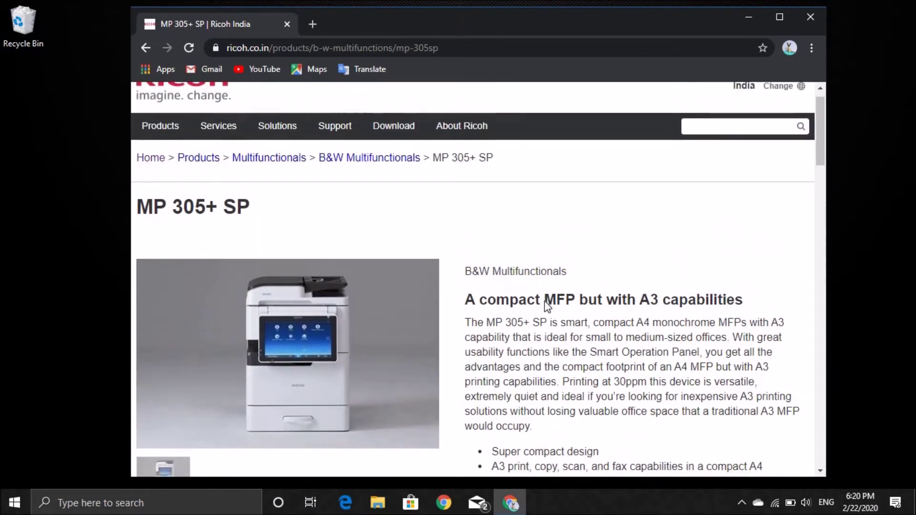
scroll(545, 301, down, 5)
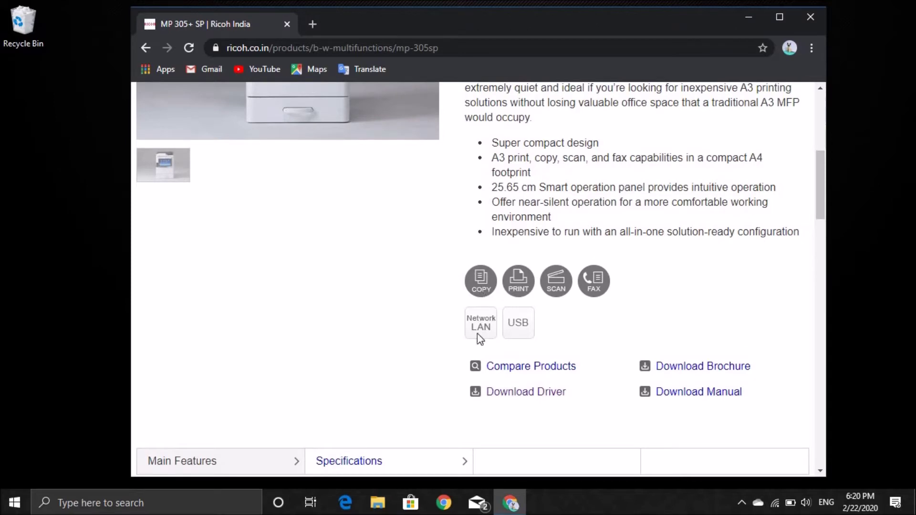
click(522, 394)
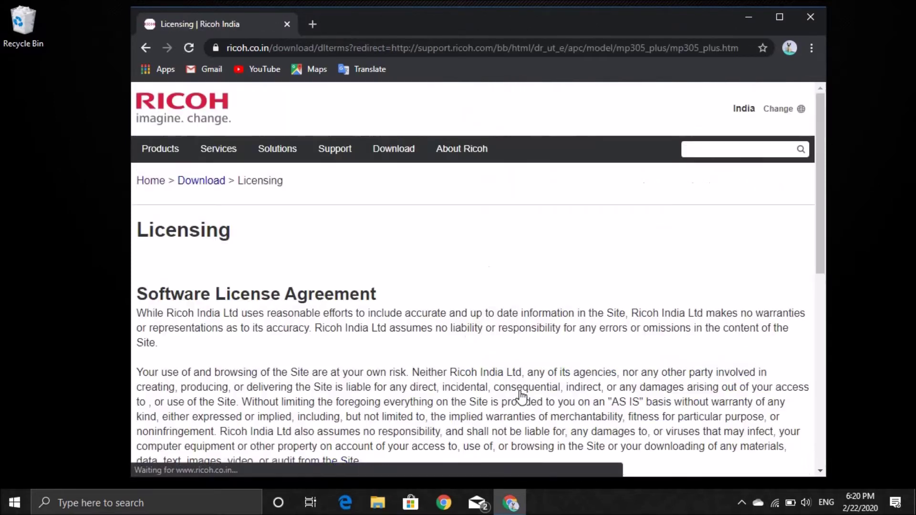
scroll(287, 334, down, 5)
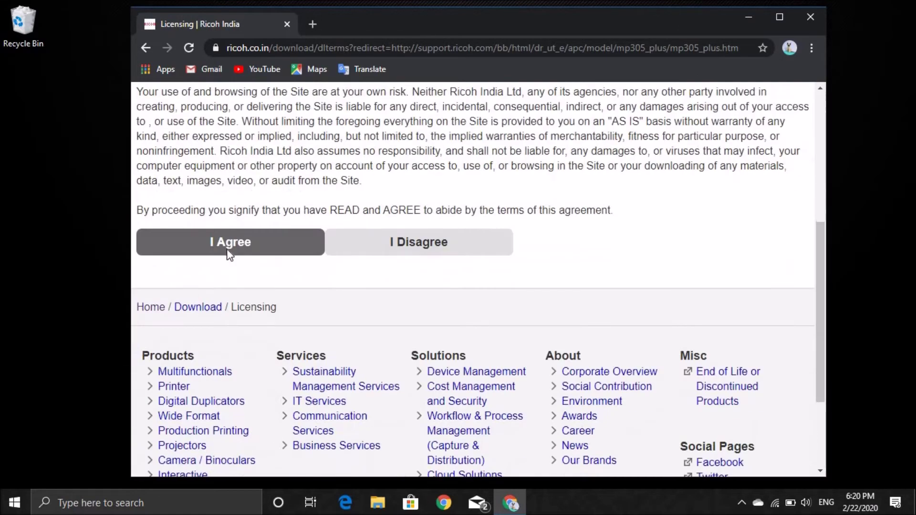
click(228, 251)
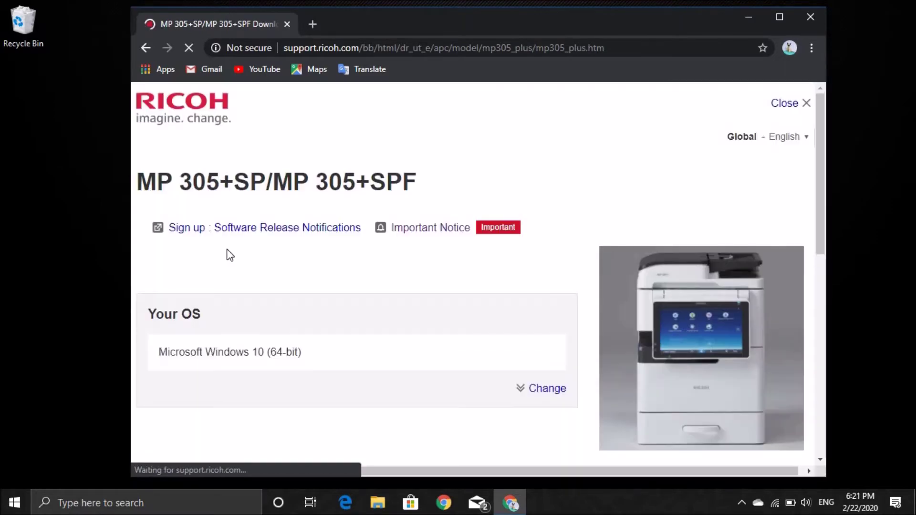
Step: Review the available printer drivers for Windows and download the PCL 6 Driver
scroll(228, 255, down, 5)
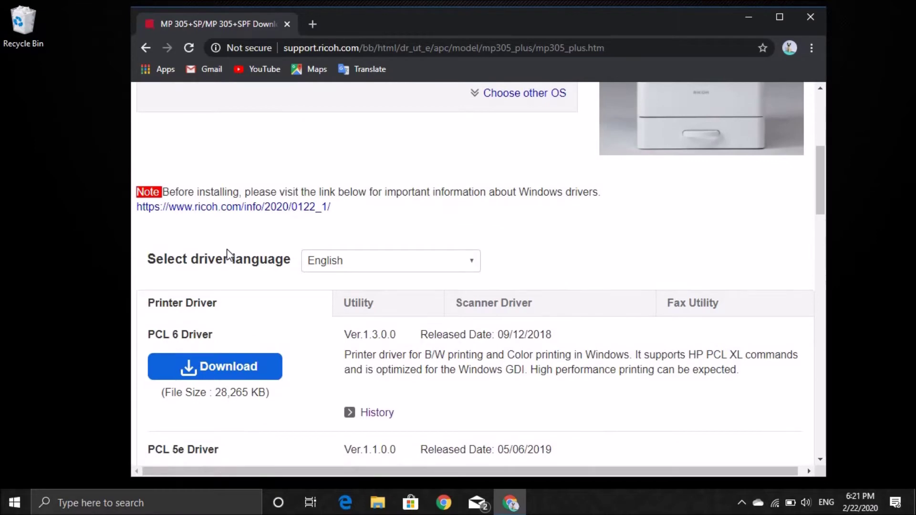
scroll(227, 249, down, 3)
scroll(229, 256, down, 2)
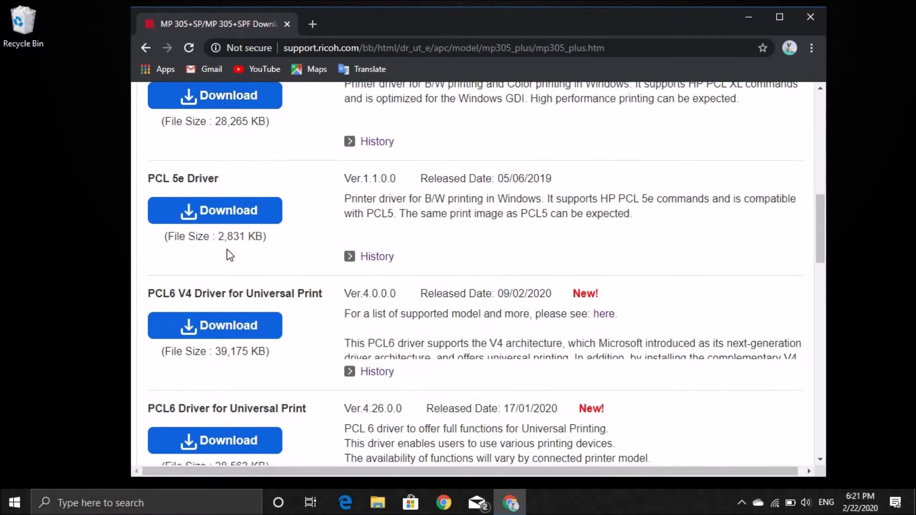
scroll(228, 255, down, 3)
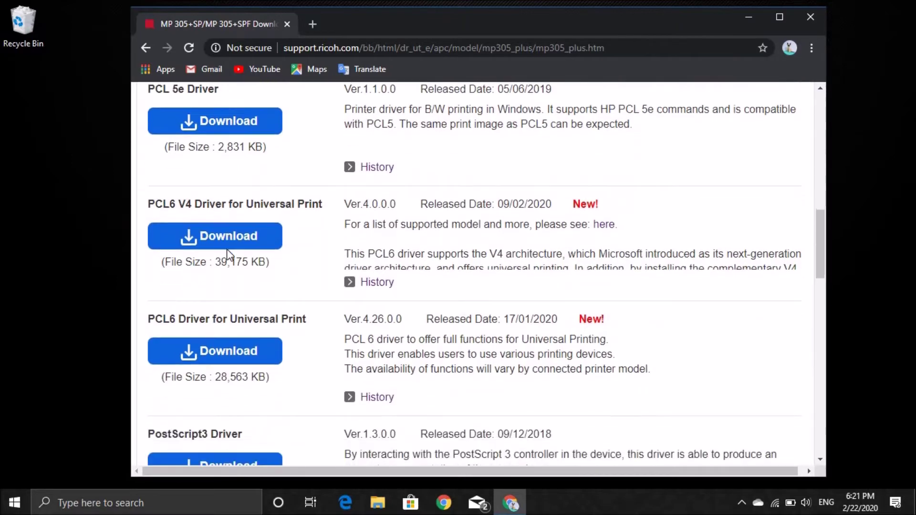
scroll(228, 252, up, 7)
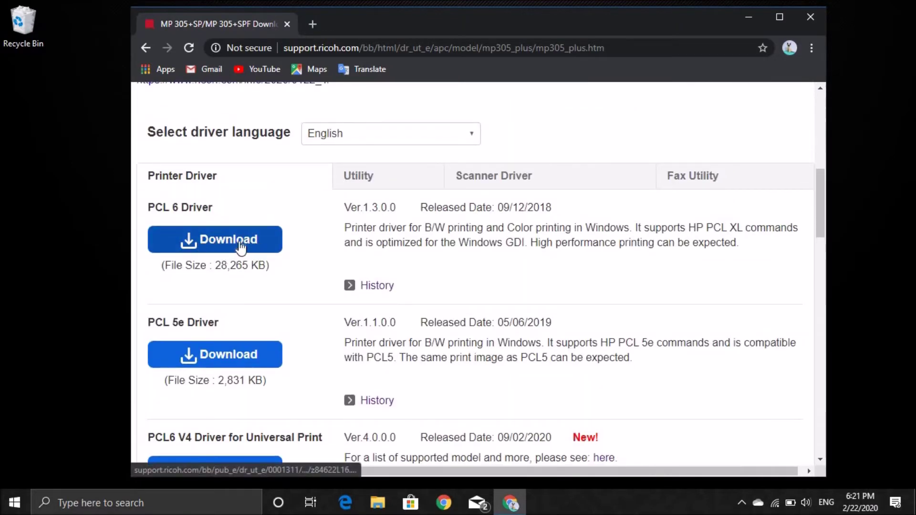
click(240, 249)
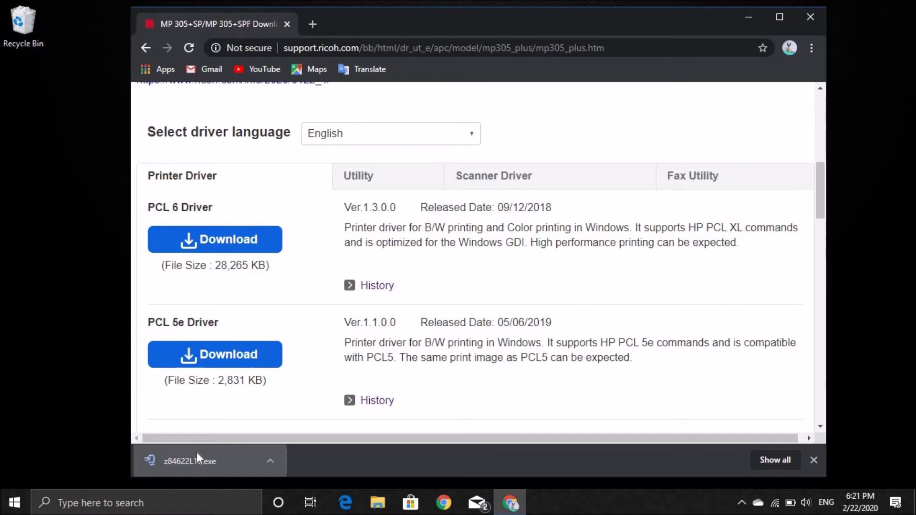
Step: Run the downloaded z84622L16.exe, copy its destination folder path, and unzip the files to c:\temp\z84622L16
click(197, 453)
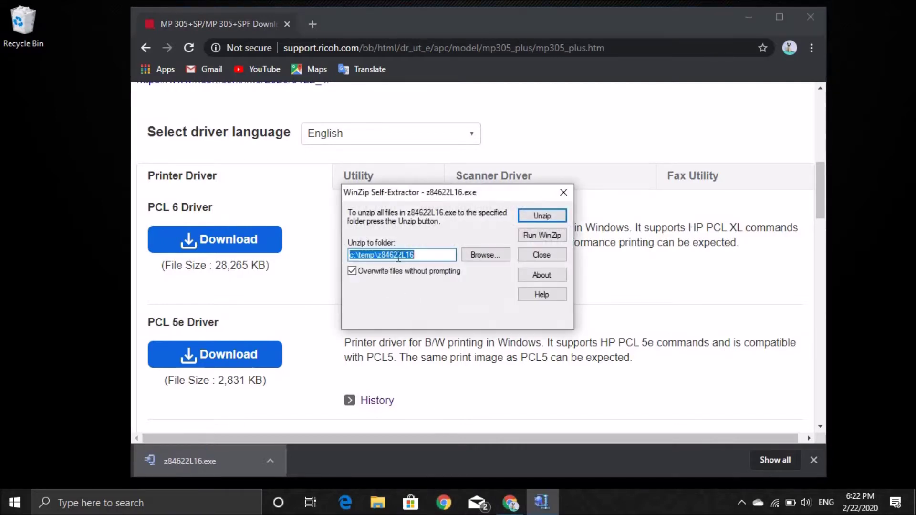
right_click(398, 257)
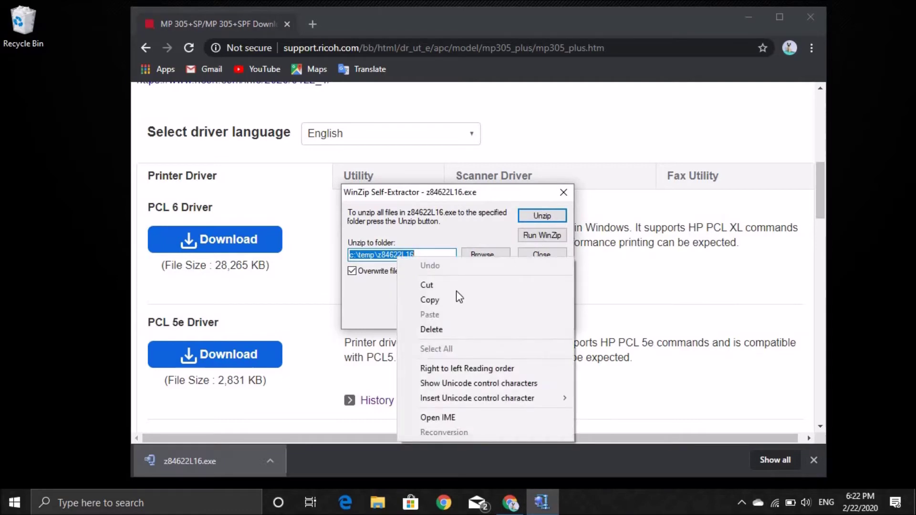
click(442, 302)
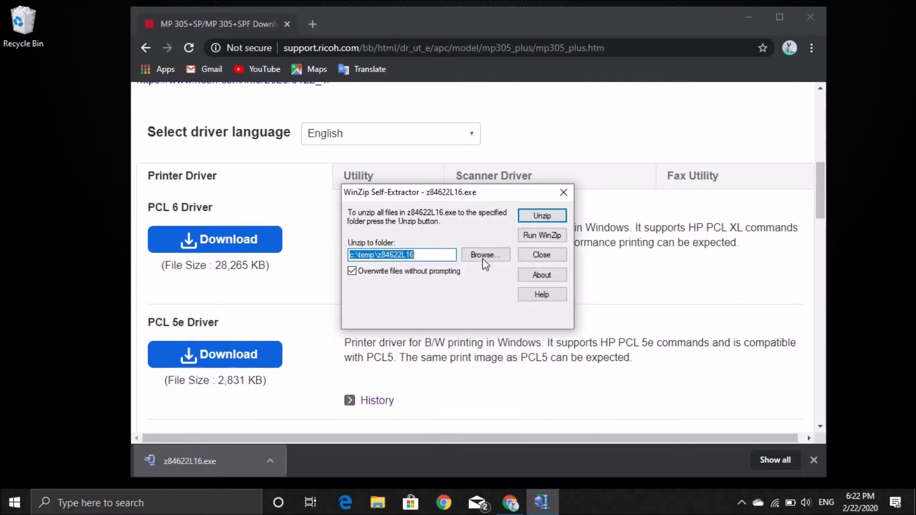
click(547, 217)
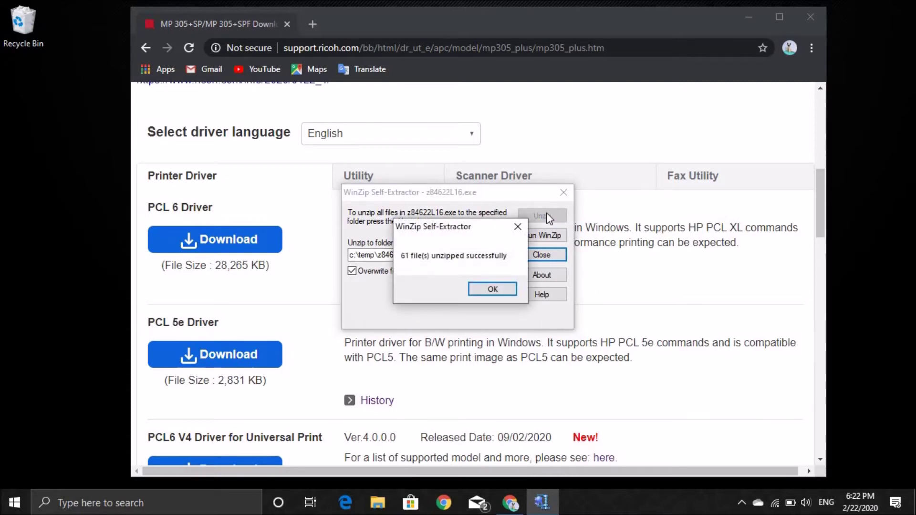
click(492, 289)
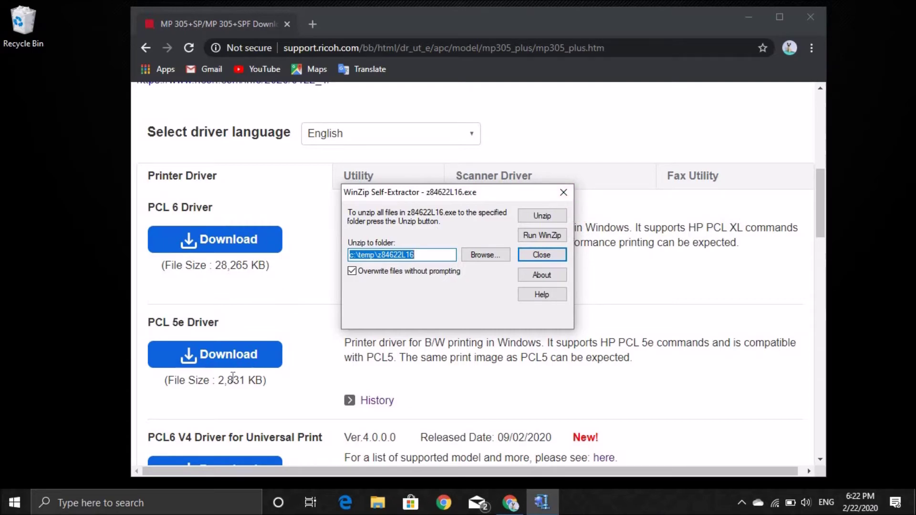
Step: Search Windows for Control Panel and open Devices and Printers under Hardware and Sound
click(210, 505)
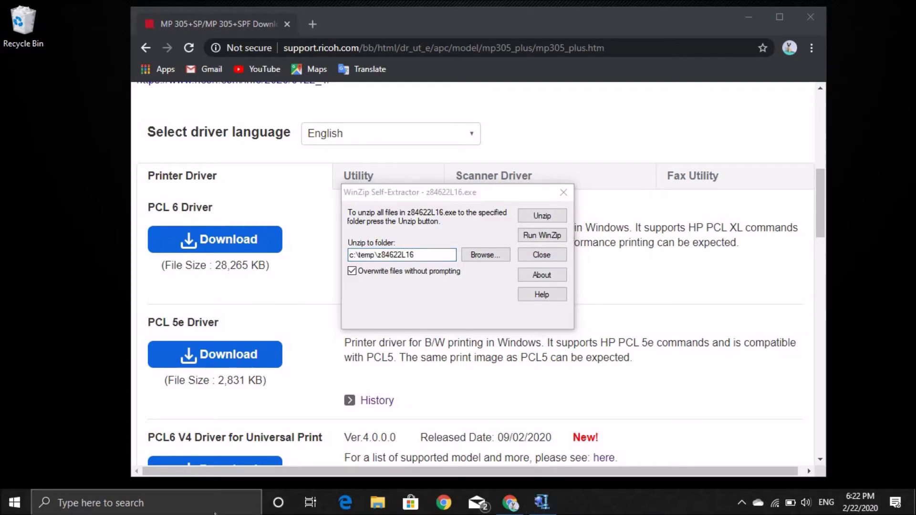
text(cont)
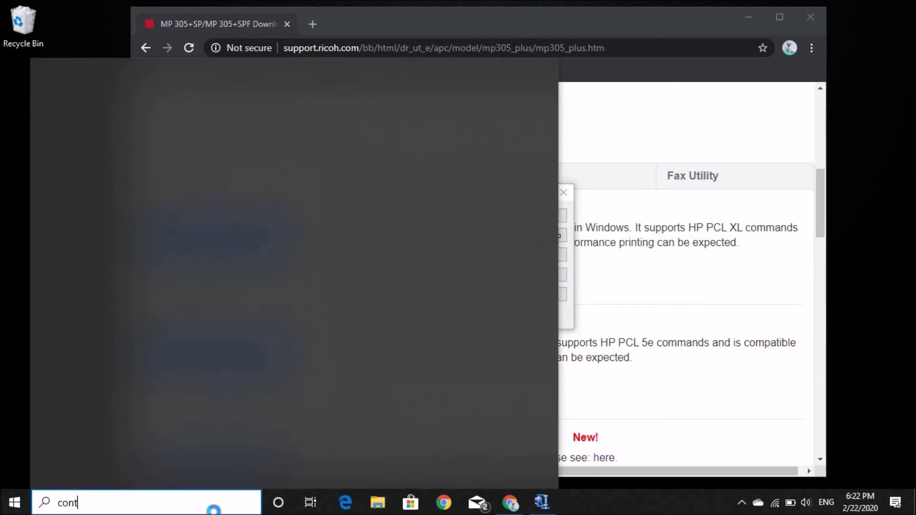
text(rol)
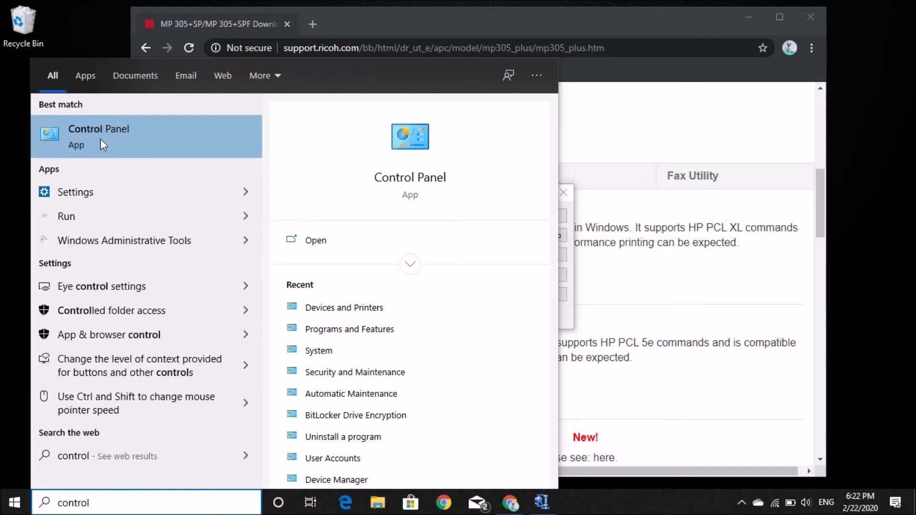
click(101, 140)
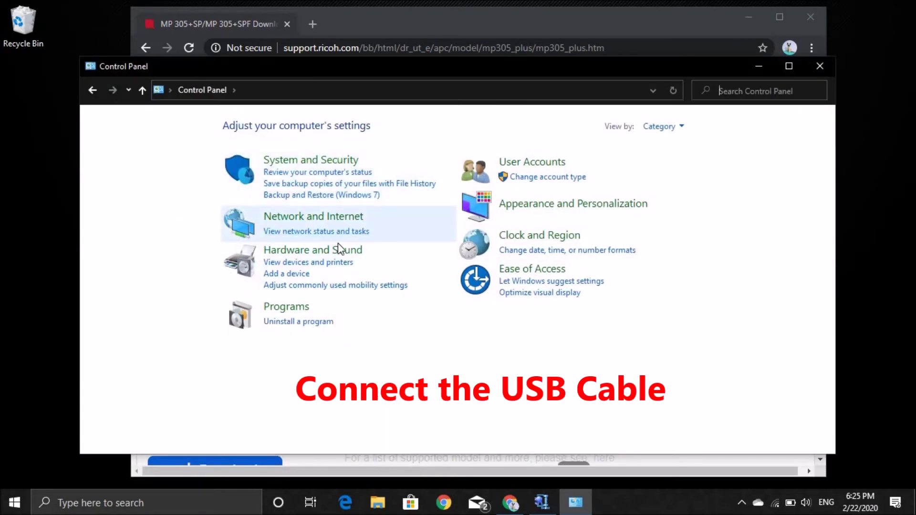
click(322, 253)
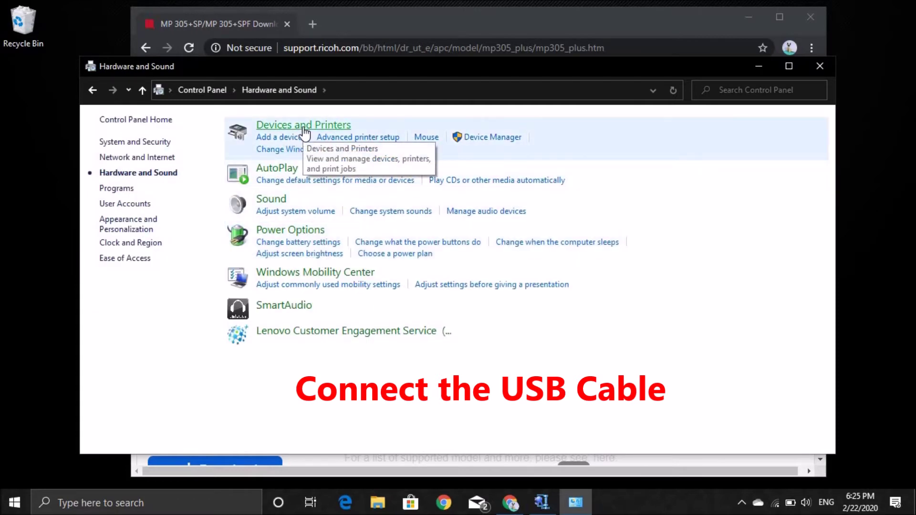
click(304, 127)
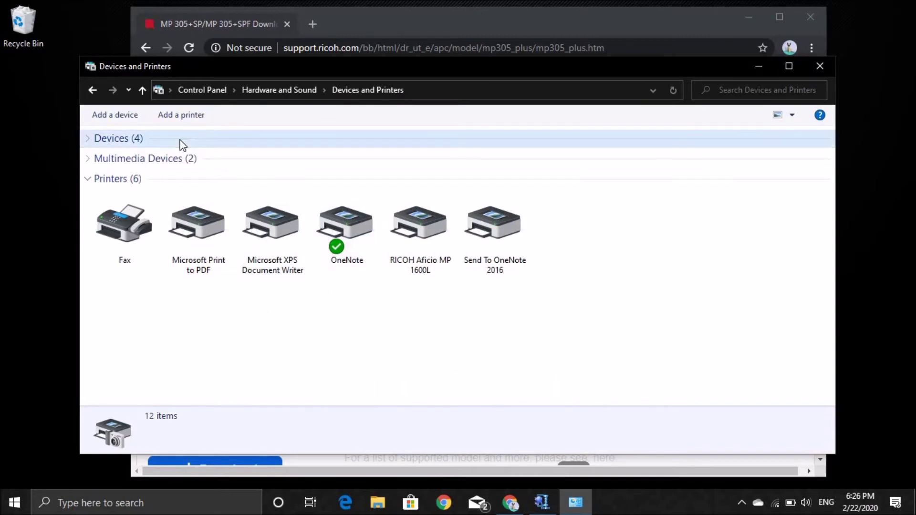
Step: Start adding an unlisted printer as a local or network printer with manual settings
click(181, 117)
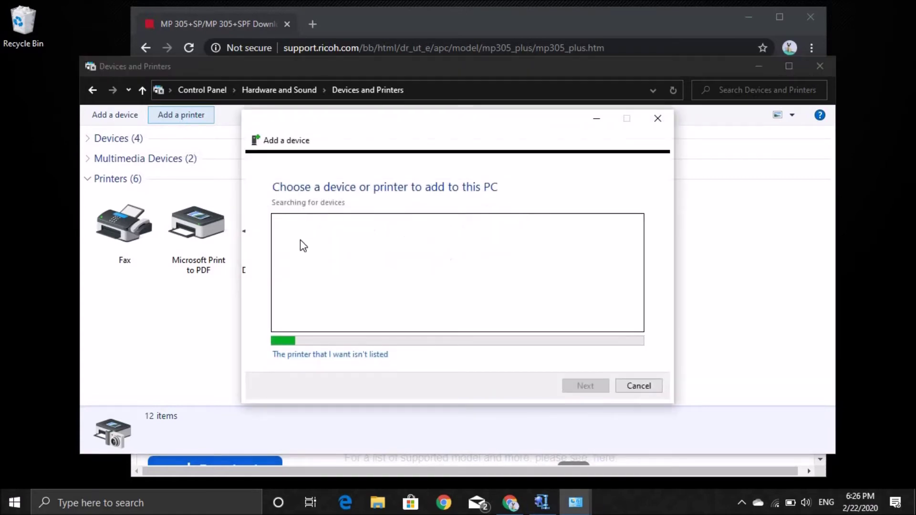
click(338, 357)
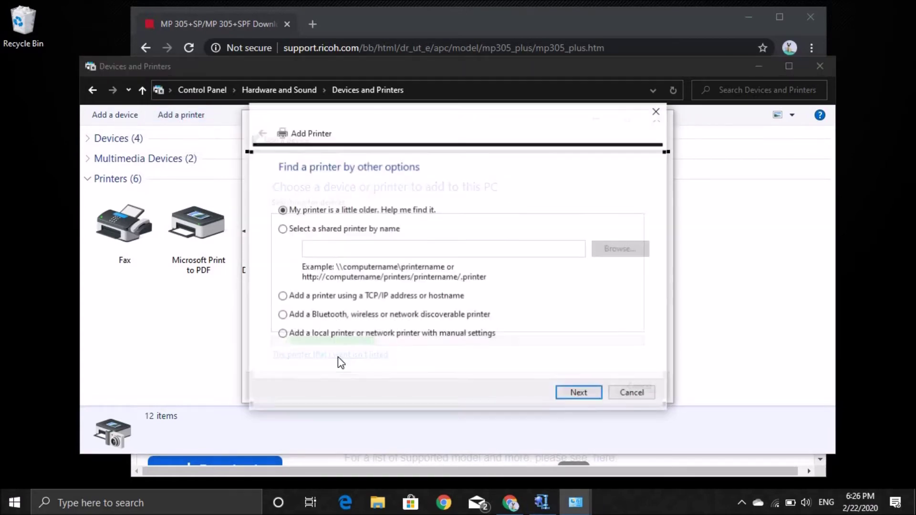
click(311, 336)
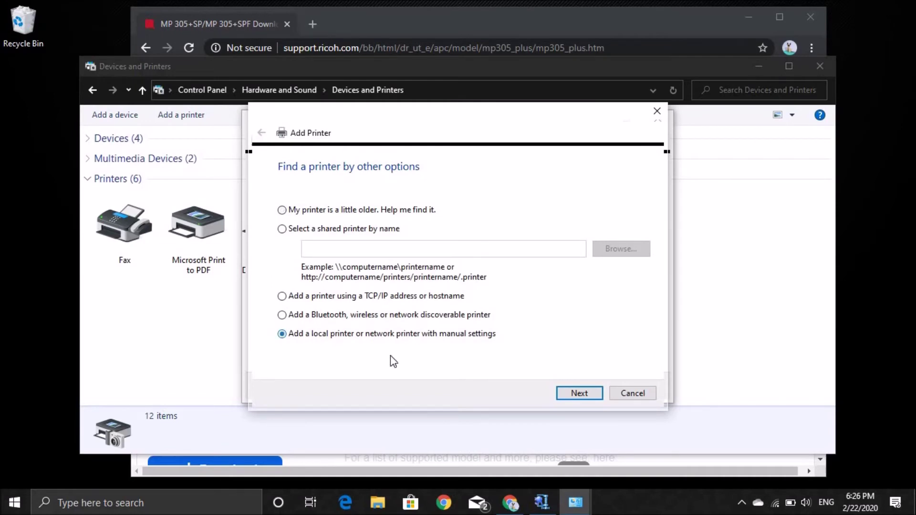
click(579, 393)
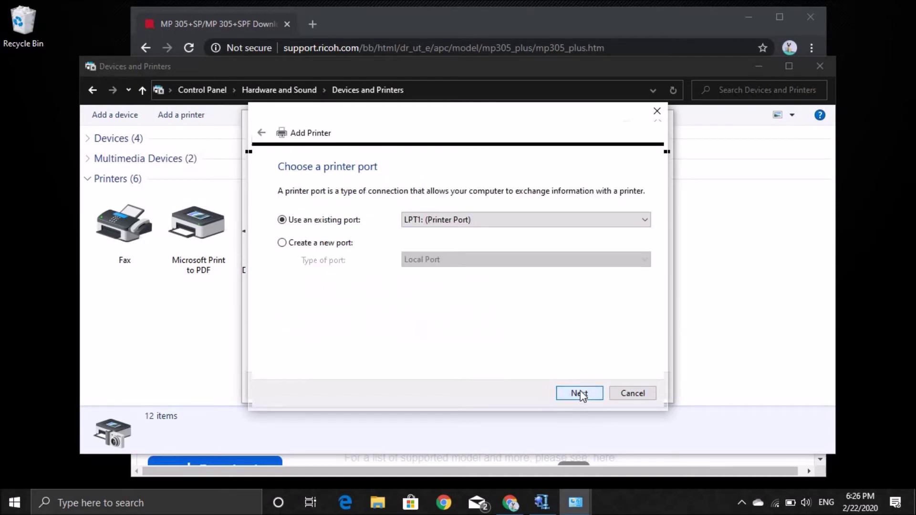
Step: Set the new printer to use the existing port USB001 (Virtual printer port for USB)
click(534, 219)
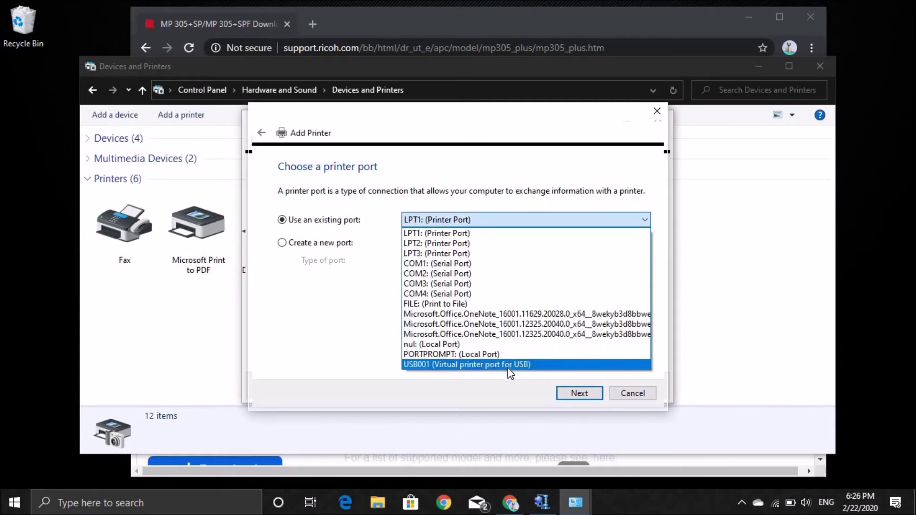
click(482, 366)
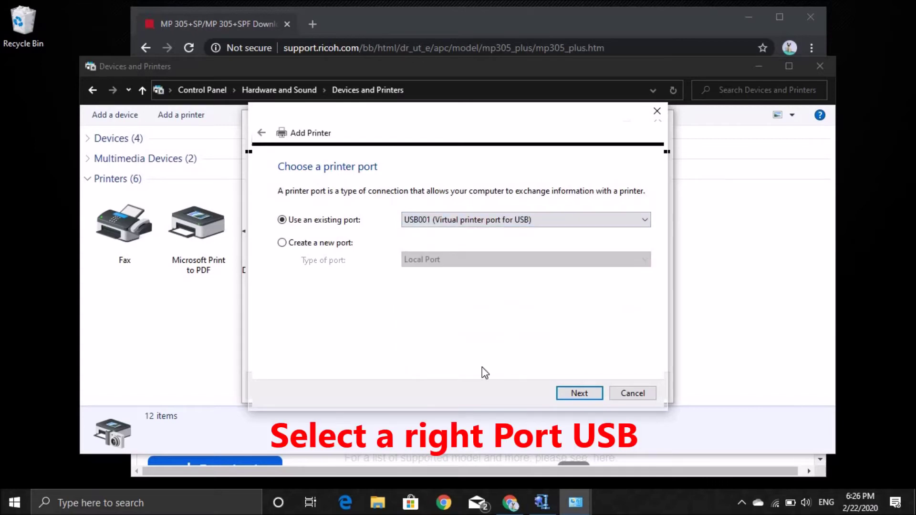
click(576, 393)
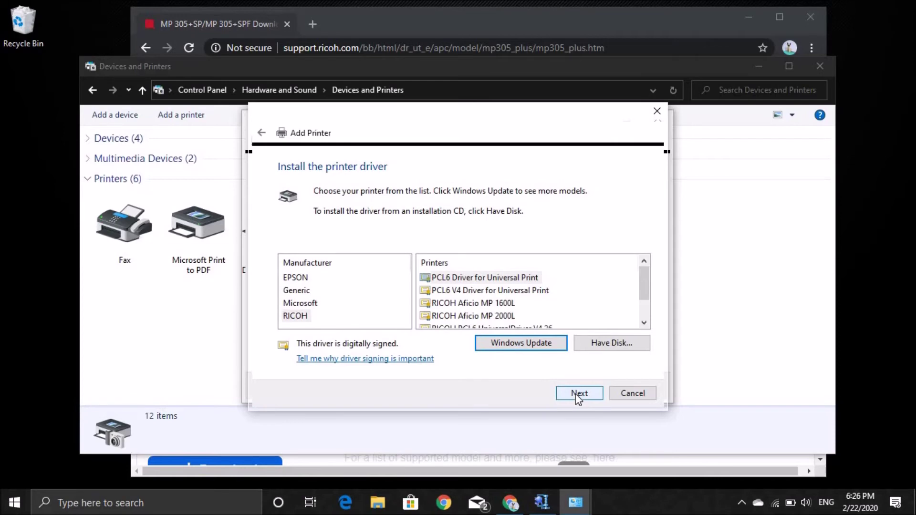
Step: Load the printer driver from disk, using the pasted extraction folder path and selecting oemsetup.inf in its disk1 subfolder
click(606, 346)
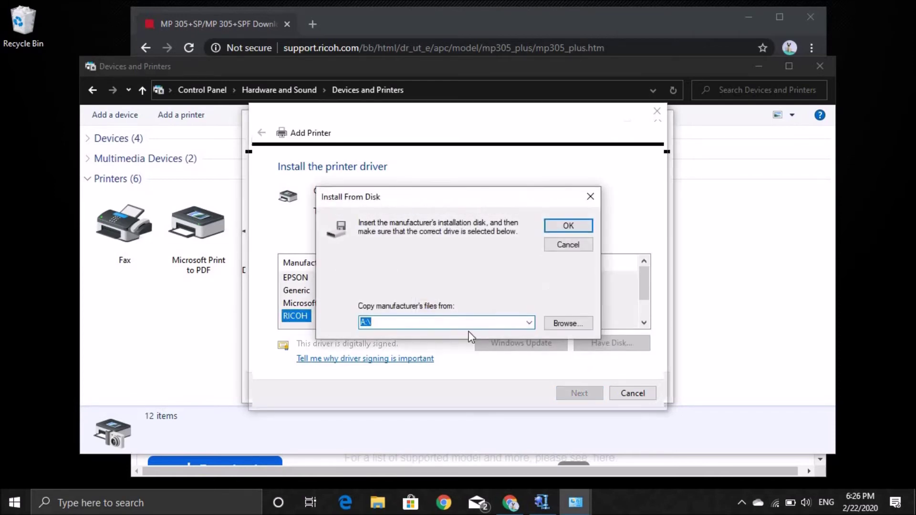
right_click(363, 323)
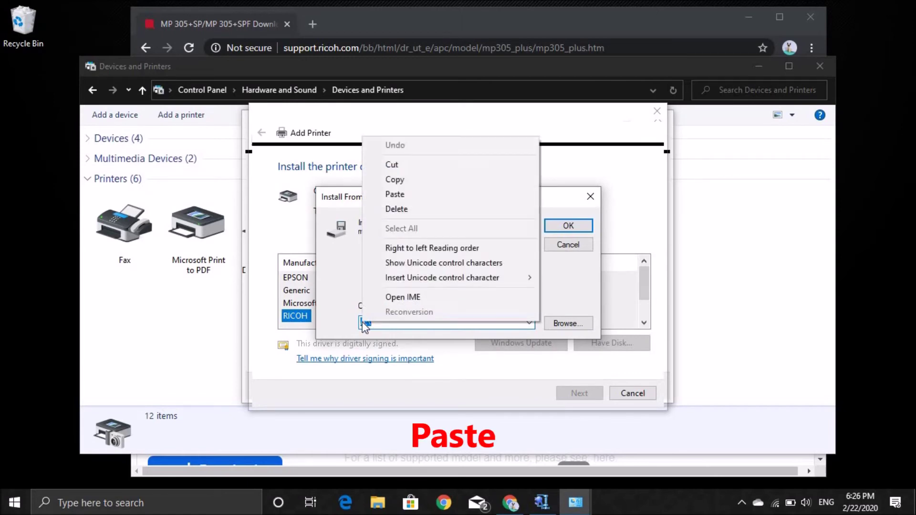
click(397, 194)
click(561, 324)
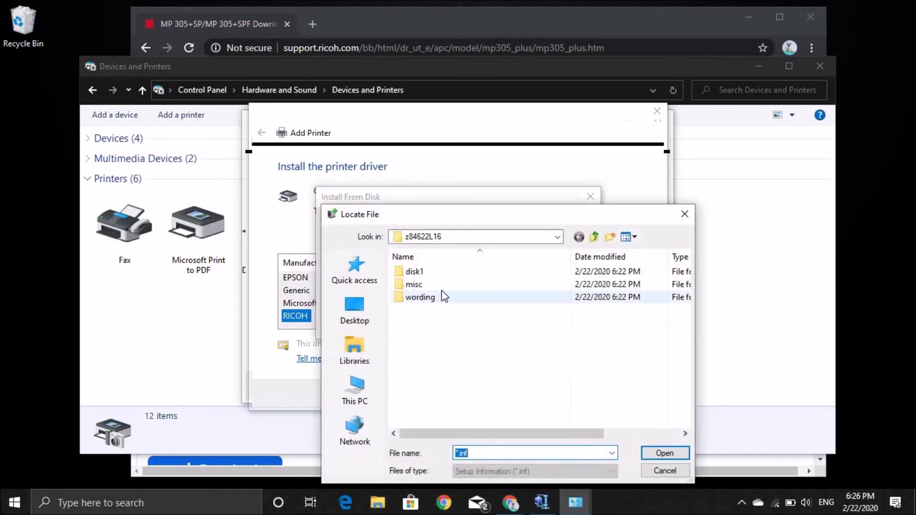
click(420, 276)
double_click(419, 275)
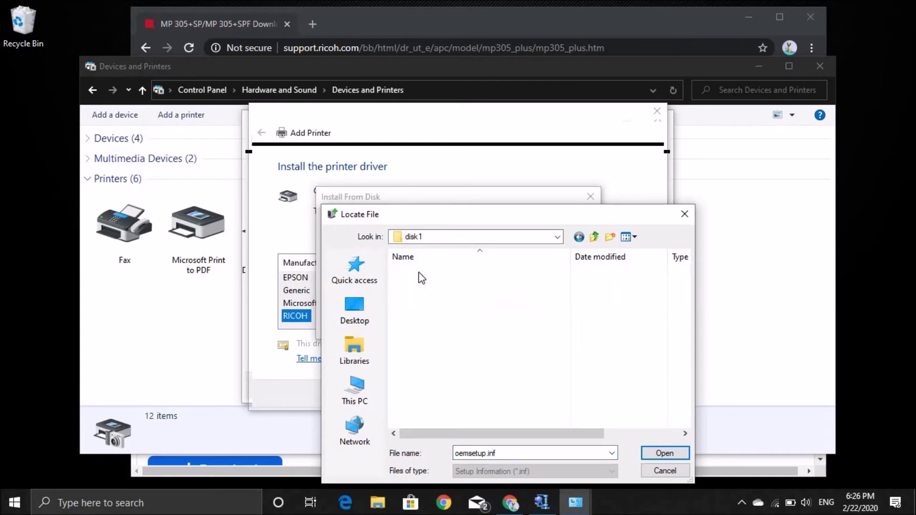
click(419, 272)
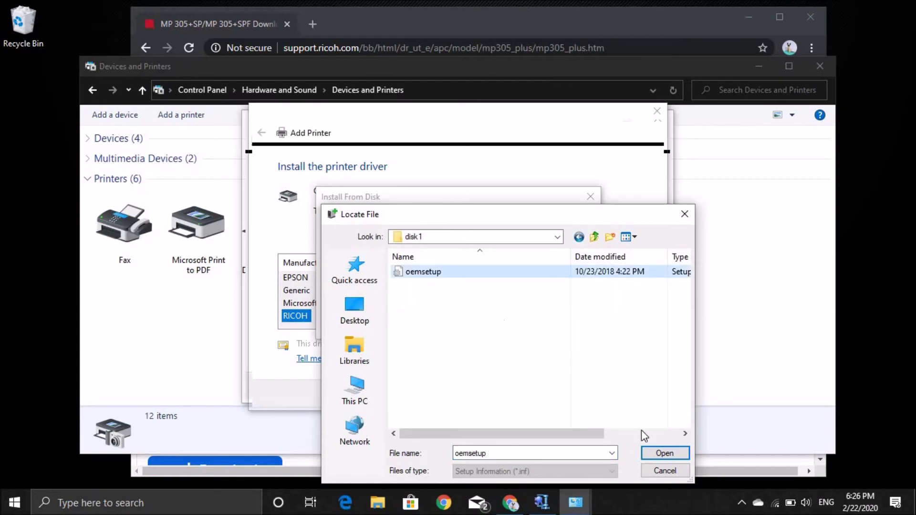
click(665, 454)
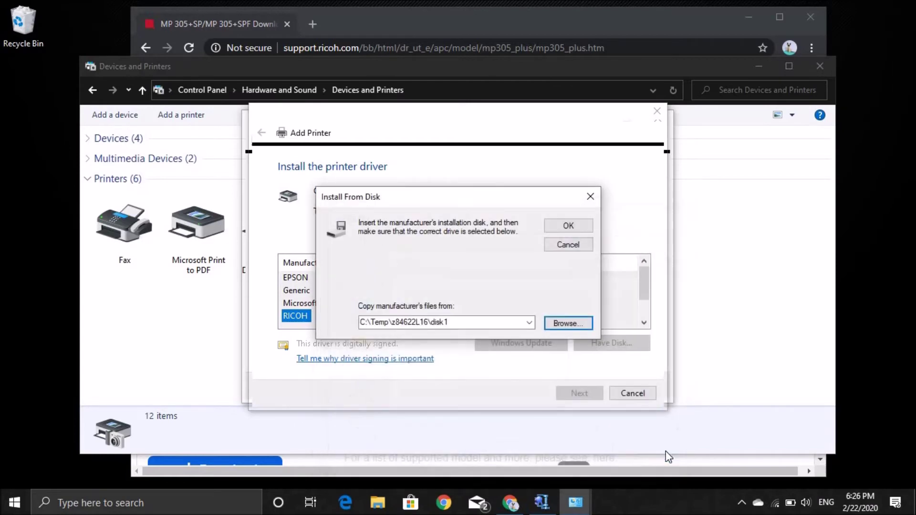
click(568, 226)
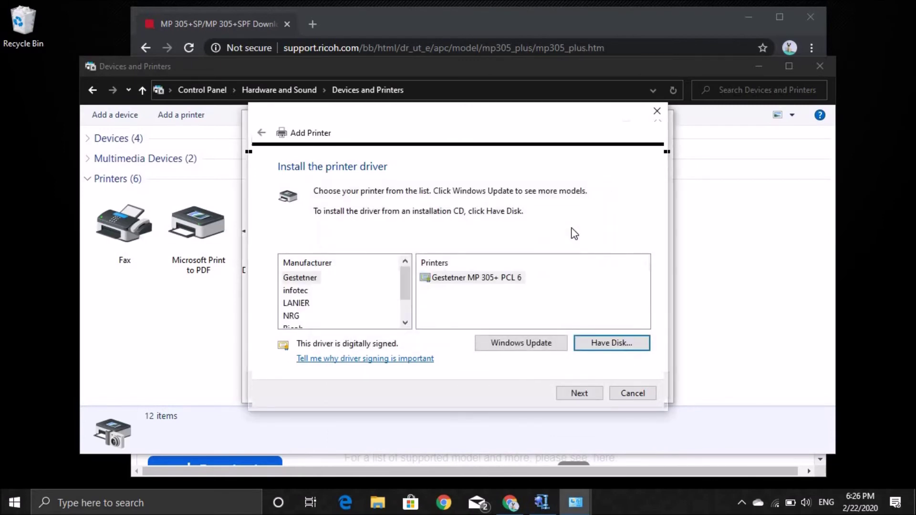
Step: Install the Gestetner MP 305+ PCL 6 printer as the default printer and finish adding it
click(482, 278)
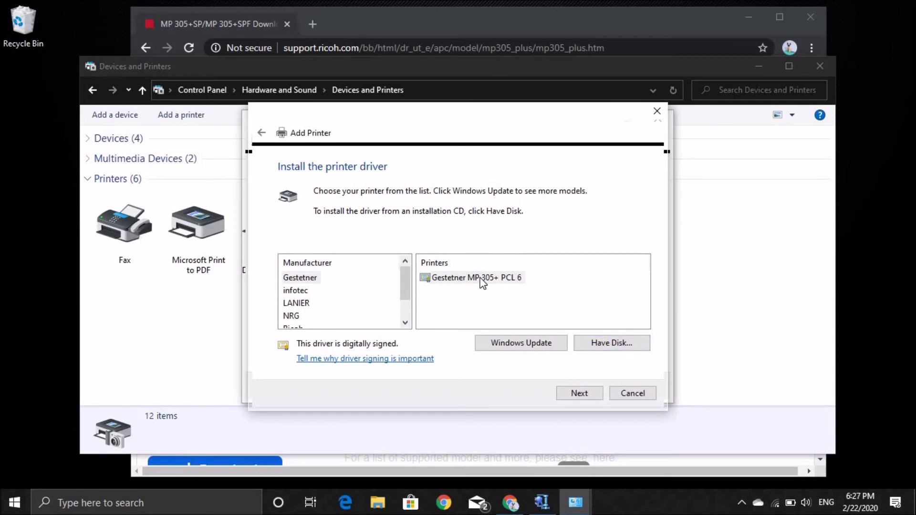
click(579, 393)
click(585, 396)
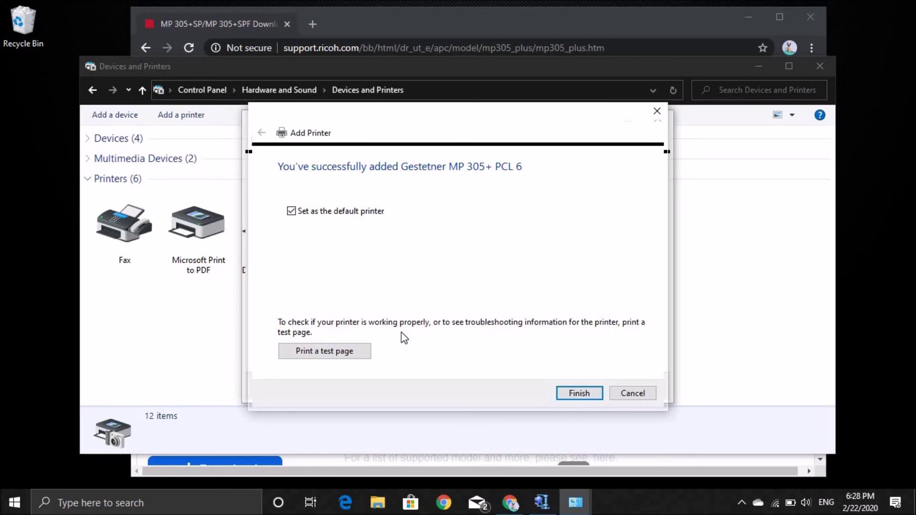
click(579, 393)
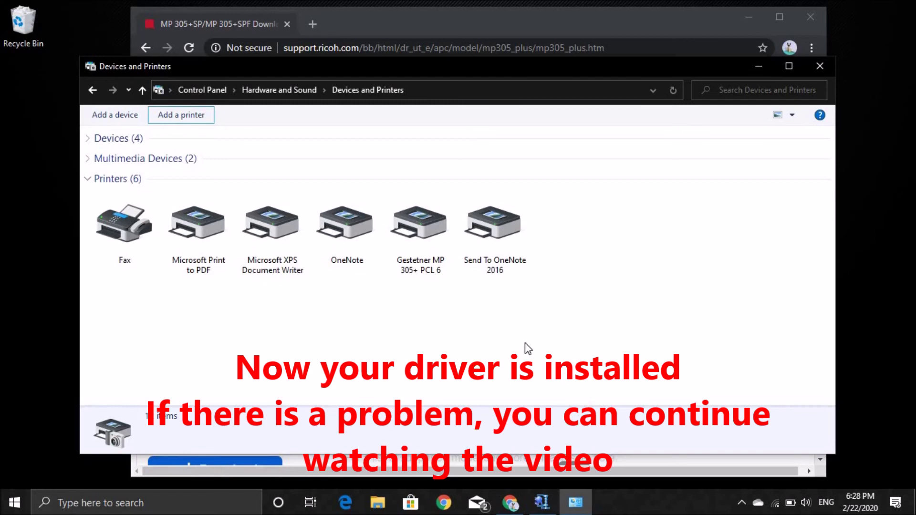
Step: Run the troubleshooter on the Gestetner MP 305+ PCL 6 printer and cancel it at the device selection
mouse_move(403, 248)
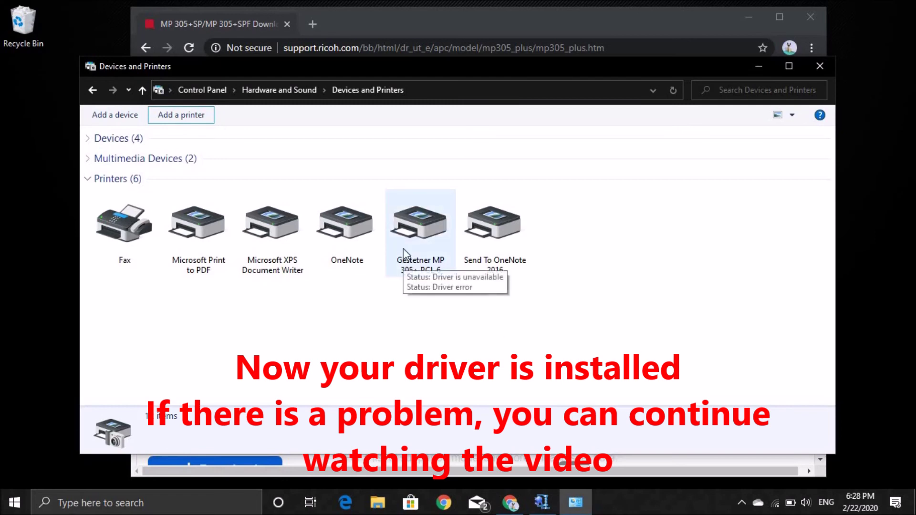
click(403, 248)
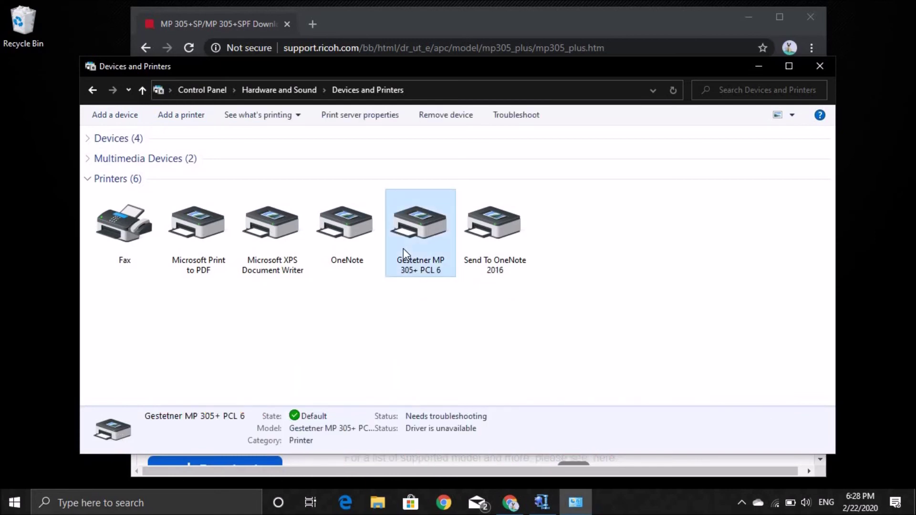
right_click(402, 248)
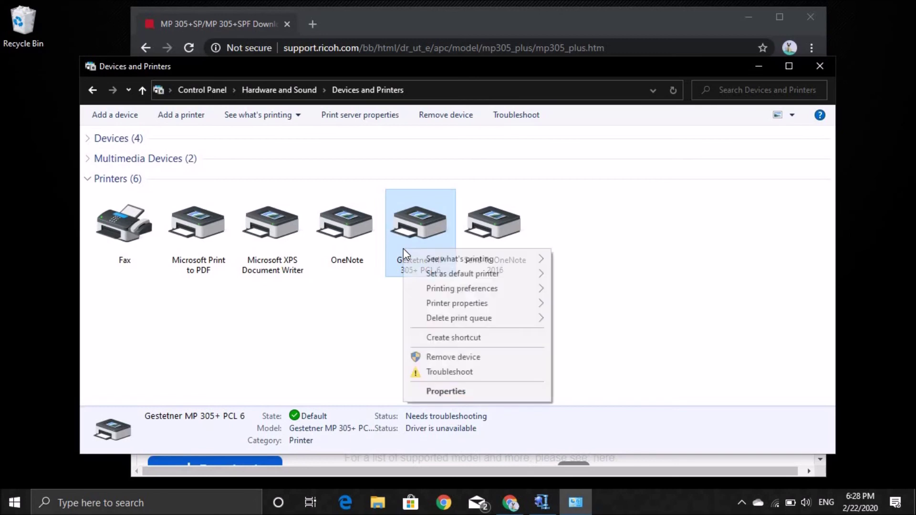
click(442, 372)
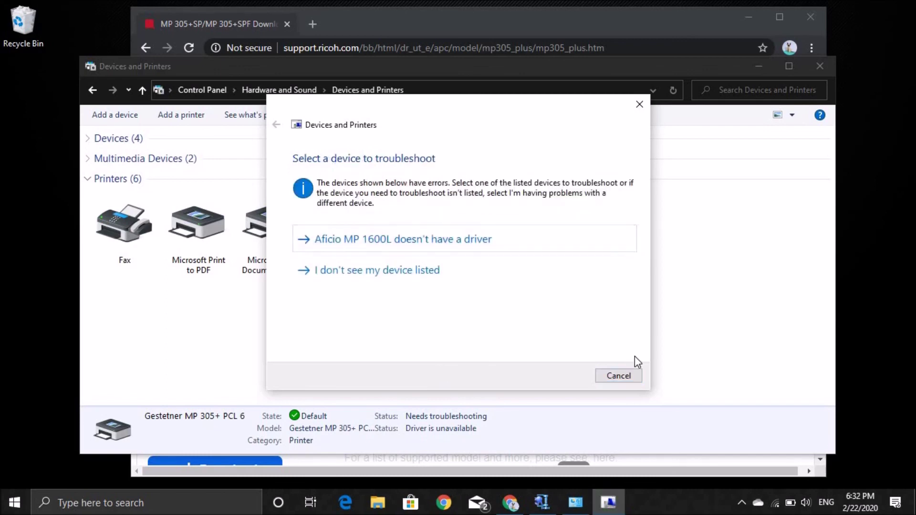
click(631, 376)
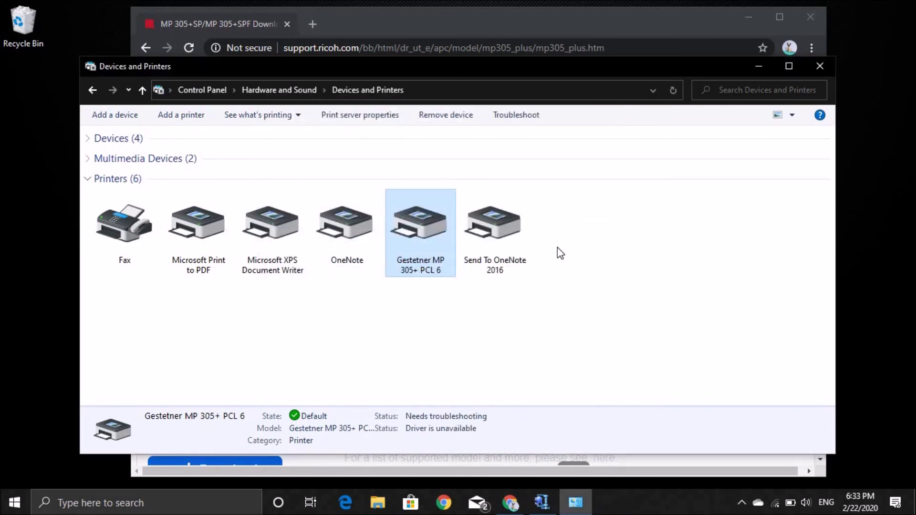
Step: Close Devices and Printers and the WinZip Self-Extractor for z84622L16.exe
click(816, 72)
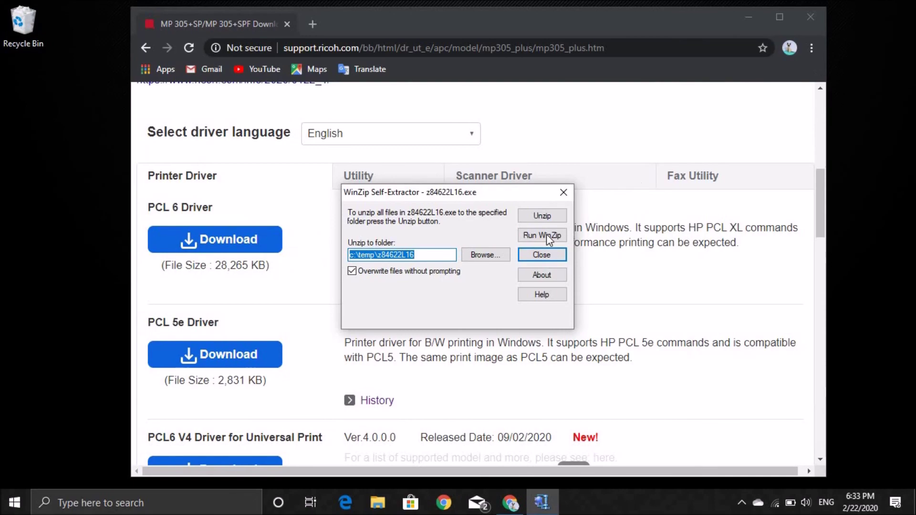
click(563, 192)
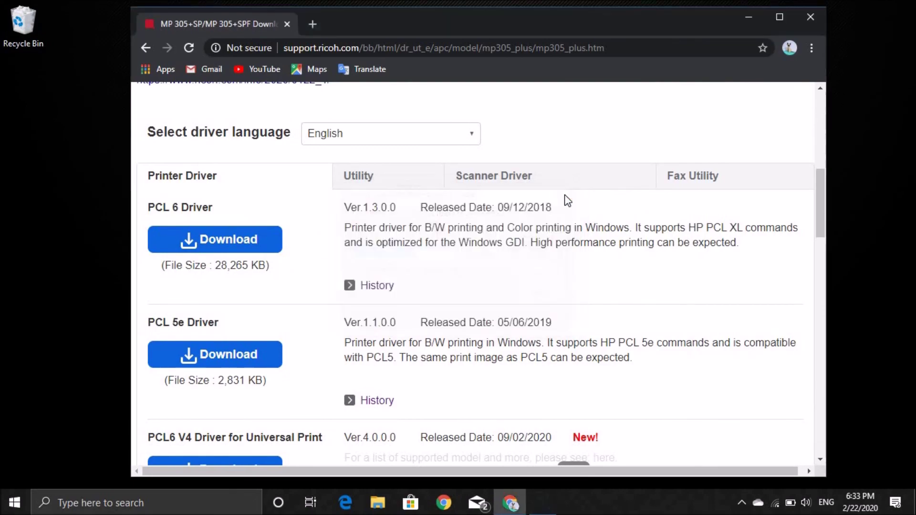